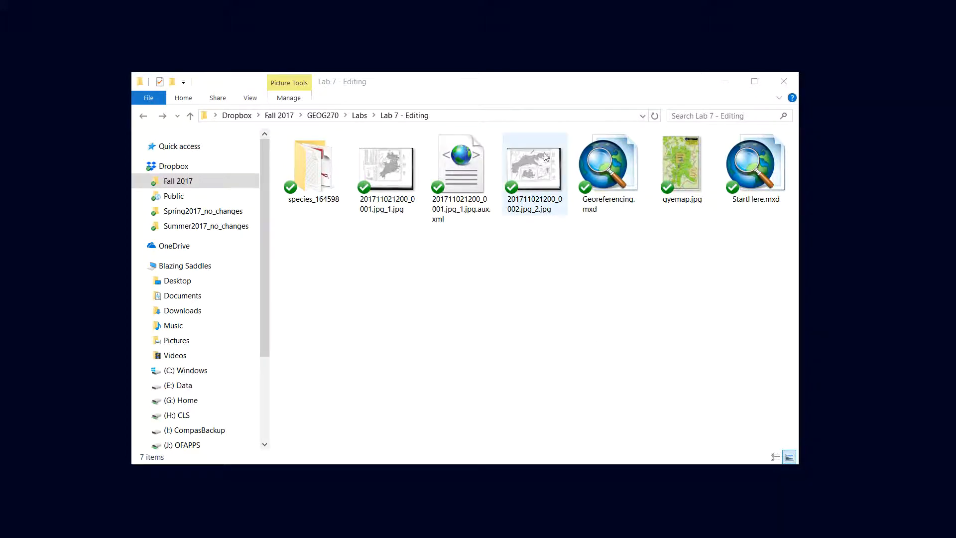
pyautogui.doubleClick(539, 164)
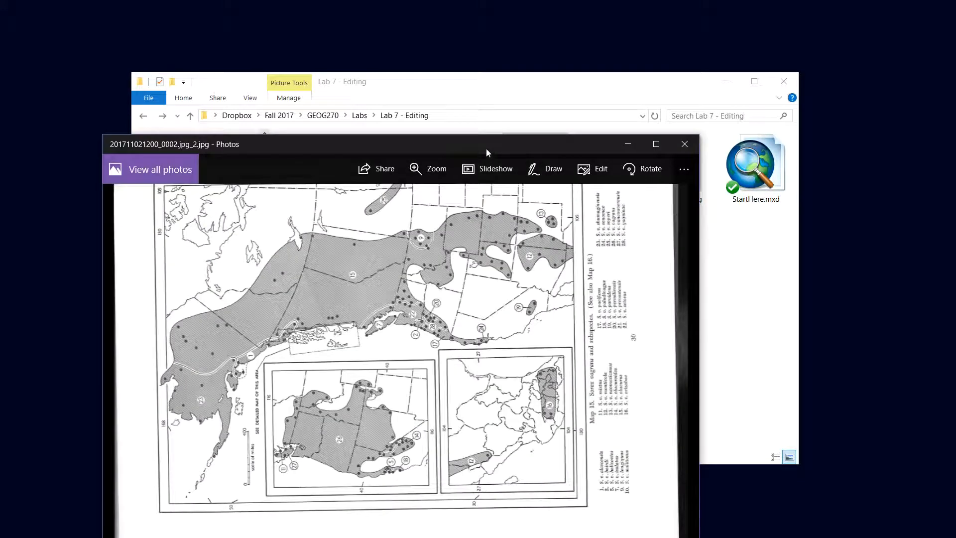
pyautogui.moveTo(486, 148); pyautogui.dragTo(596, 53)
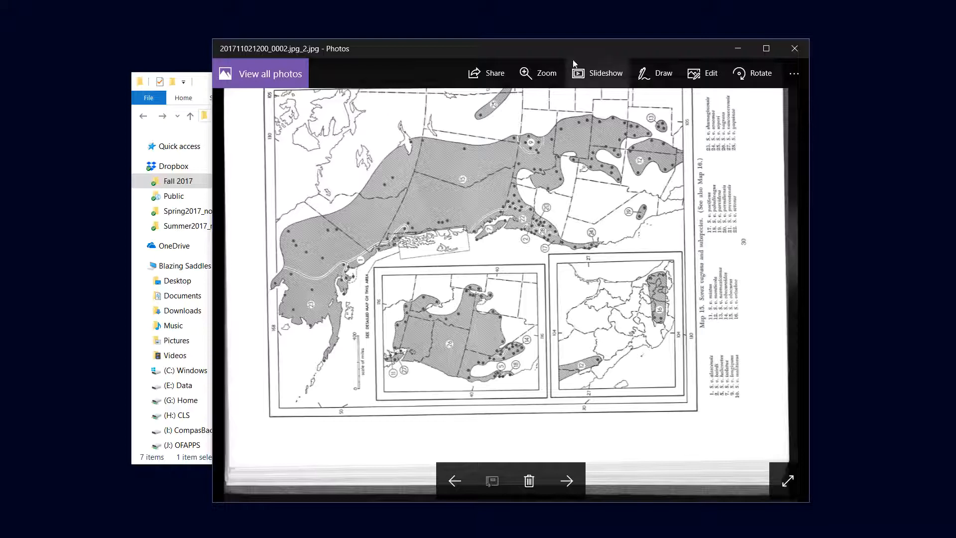
pyautogui.moveTo(663, 47); pyautogui.dragTo(672, 43)
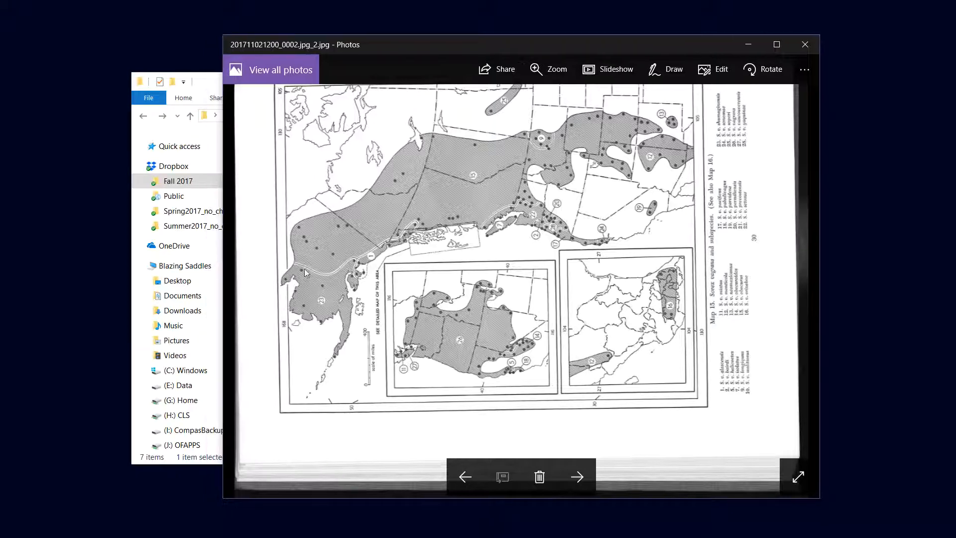
pyautogui.click(805, 44)
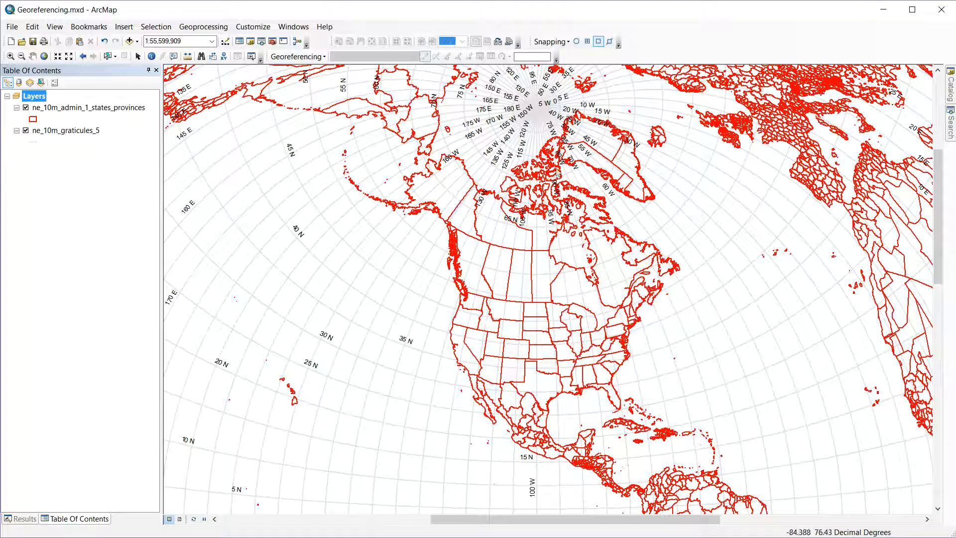
# - Check in the list of toolbars whether Georeferencing and Snapping are enabled
pyautogui.rightClick(595, 57)
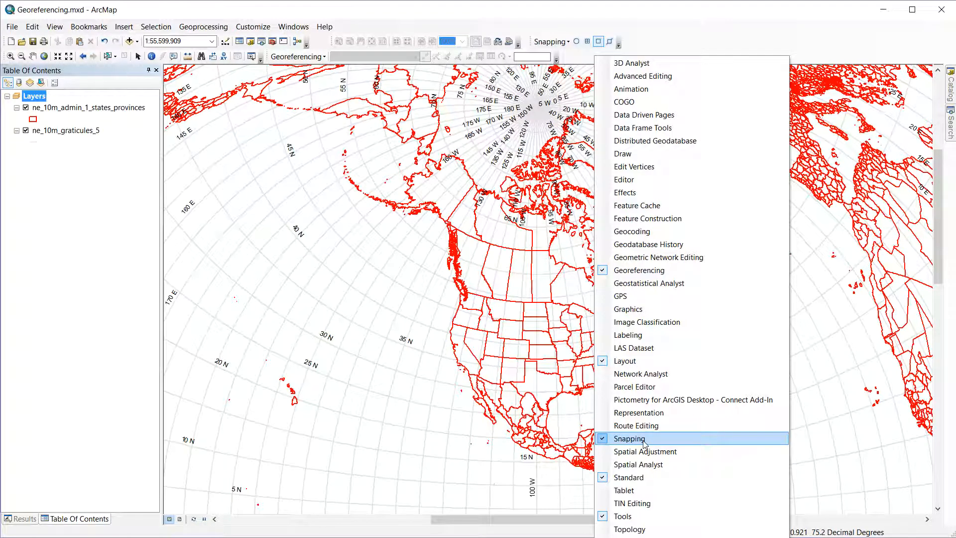
pyautogui.click(672, 44)
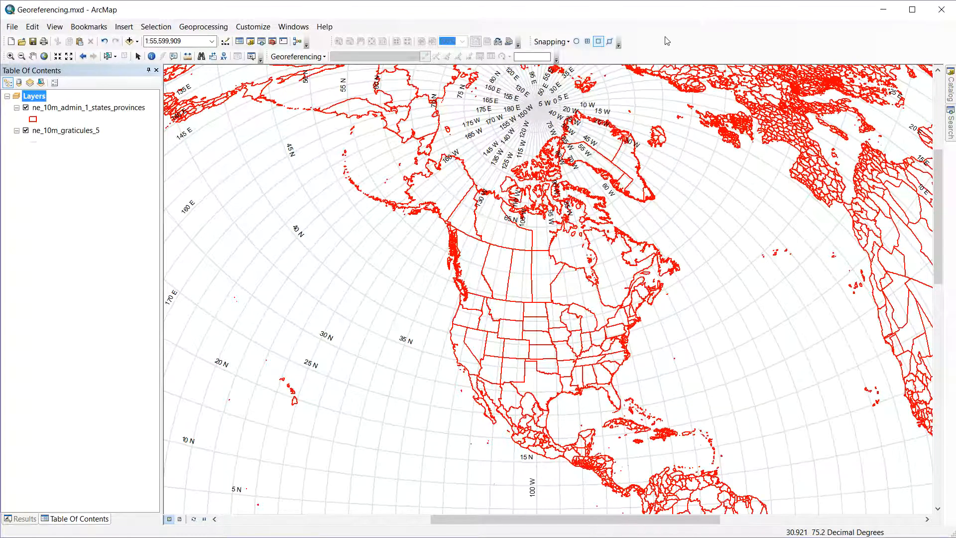
pyautogui.click(131, 43)
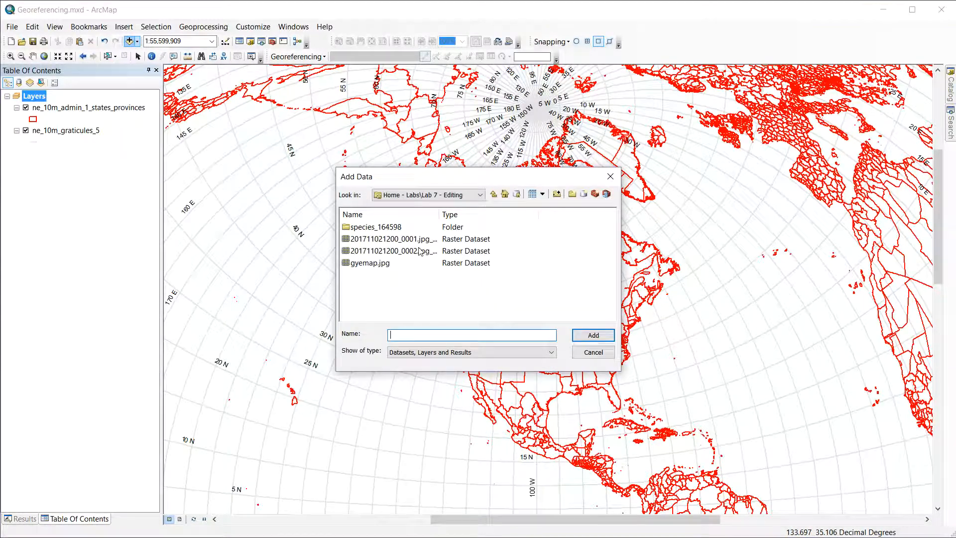
pyautogui.click(417, 253)
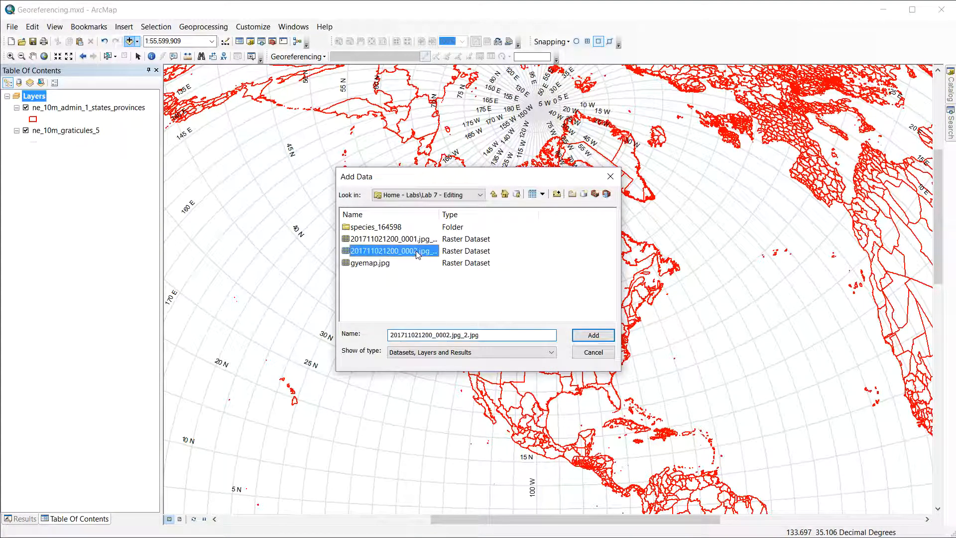
pyautogui.click(589, 337)
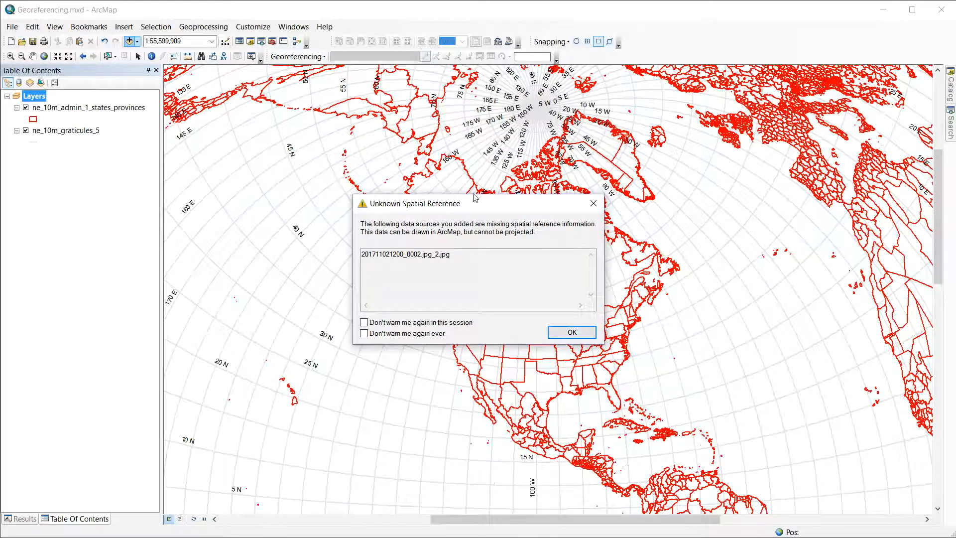
pyautogui.moveTo(475, 207); pyautogui.dragTo(485, 209)
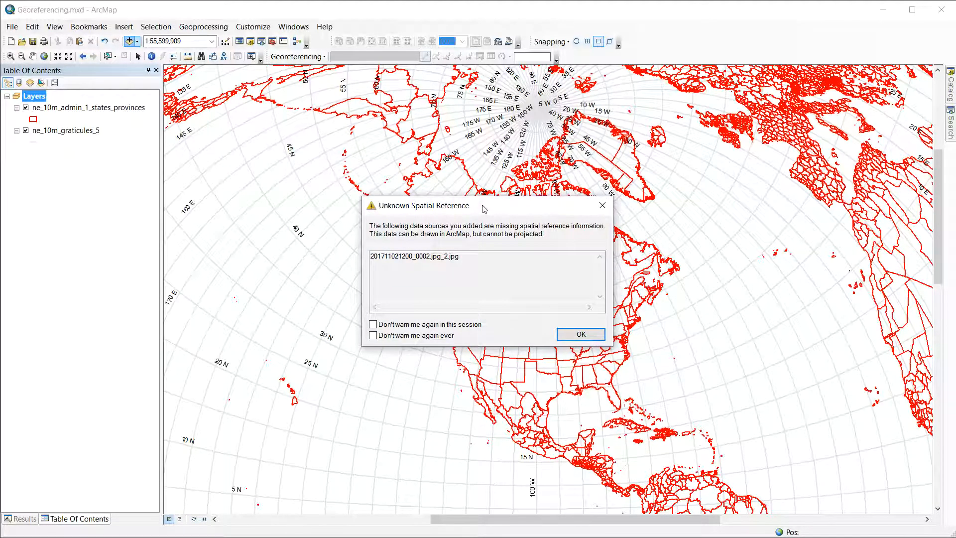
pyautogui.click(566, 339)
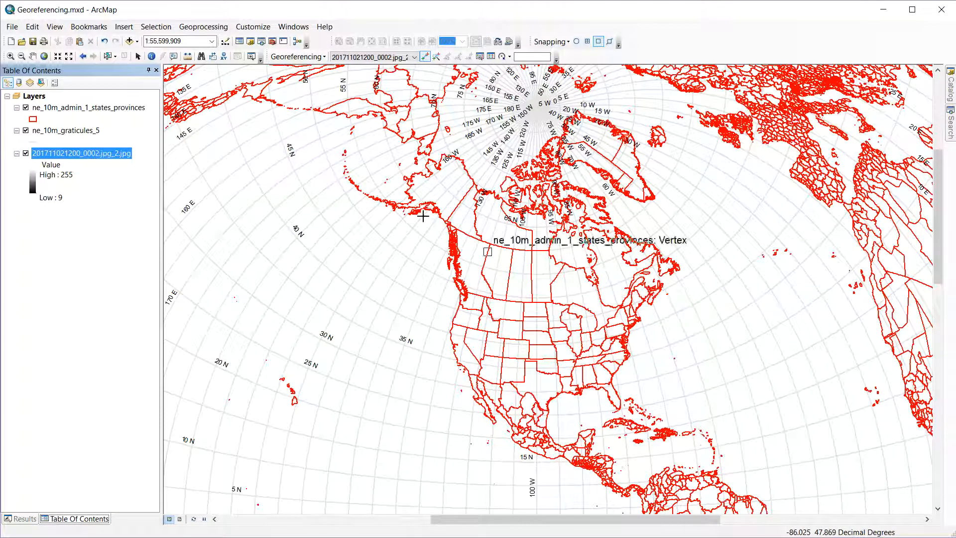
# - Fit the scanned raster to the current display and rotate it right so its caption reads upright
pyautogui.click(296, 57)
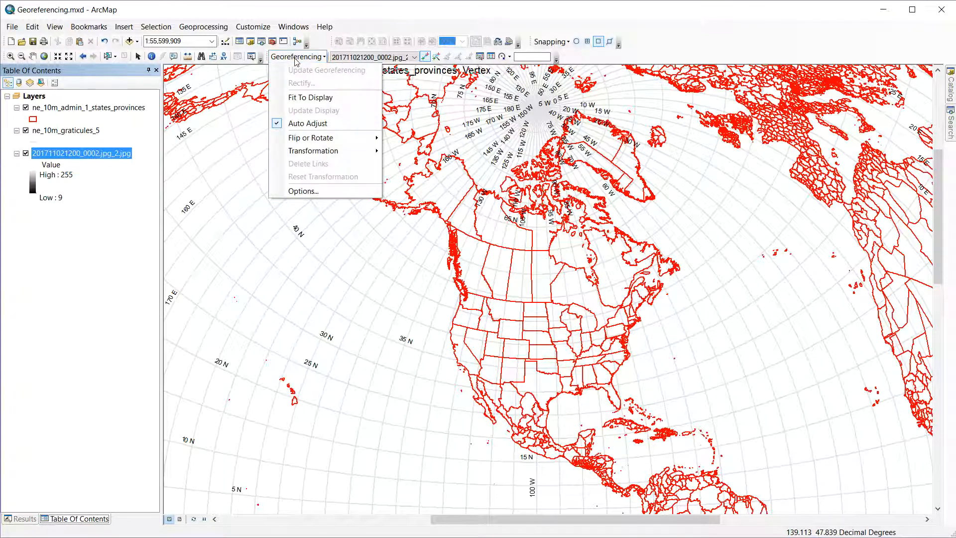
pyautogui.click(311, 97)
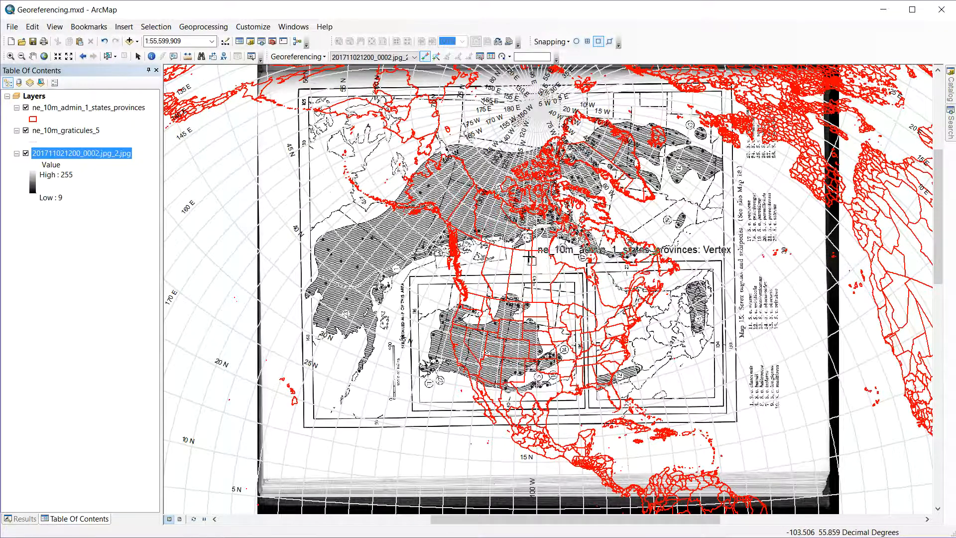
pyautogui.click(297, 56)
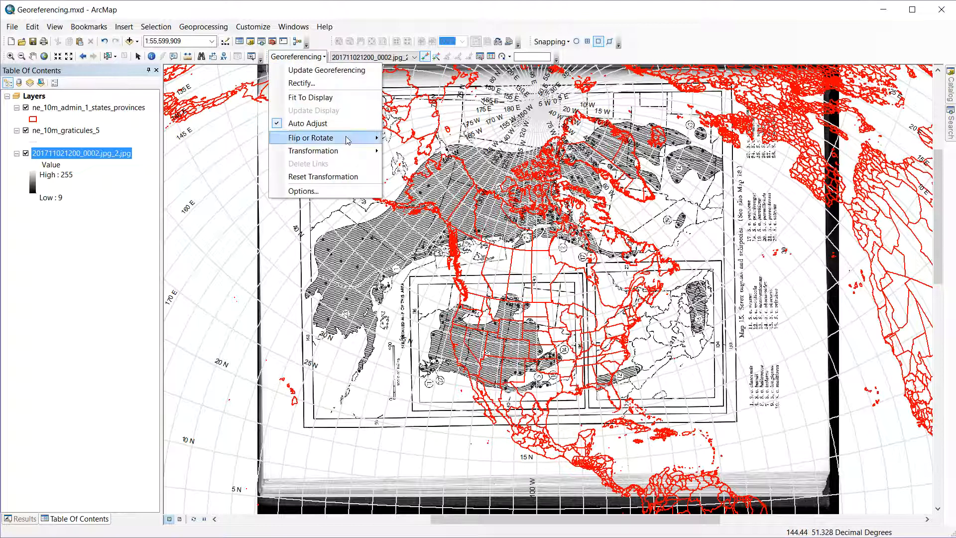
pyautogui.moveTo(347, 140)
pyautogui.click(427, 136)
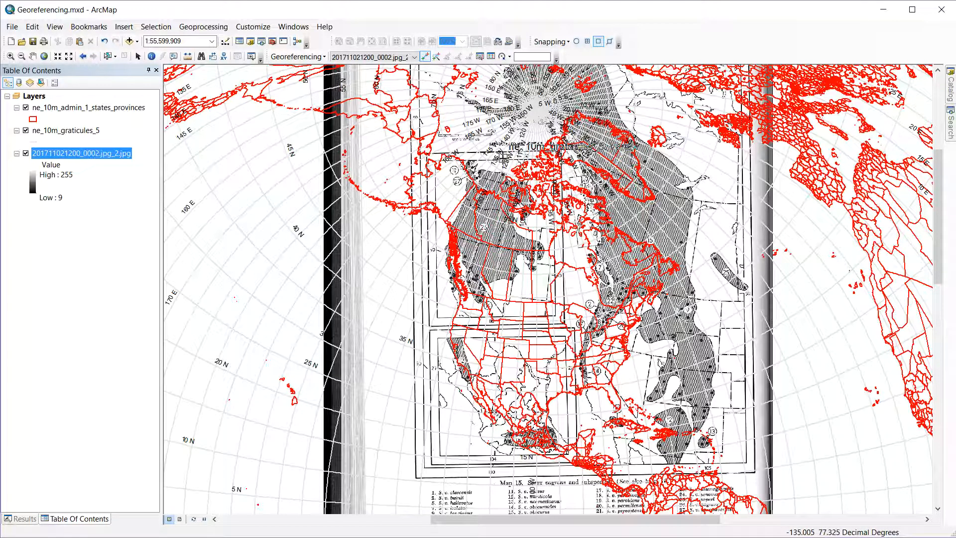
# - Hide the graticules and states_provinces layers to examine the scan alone for control point locations, and show both layers again
pyautogui.click(26, 130)
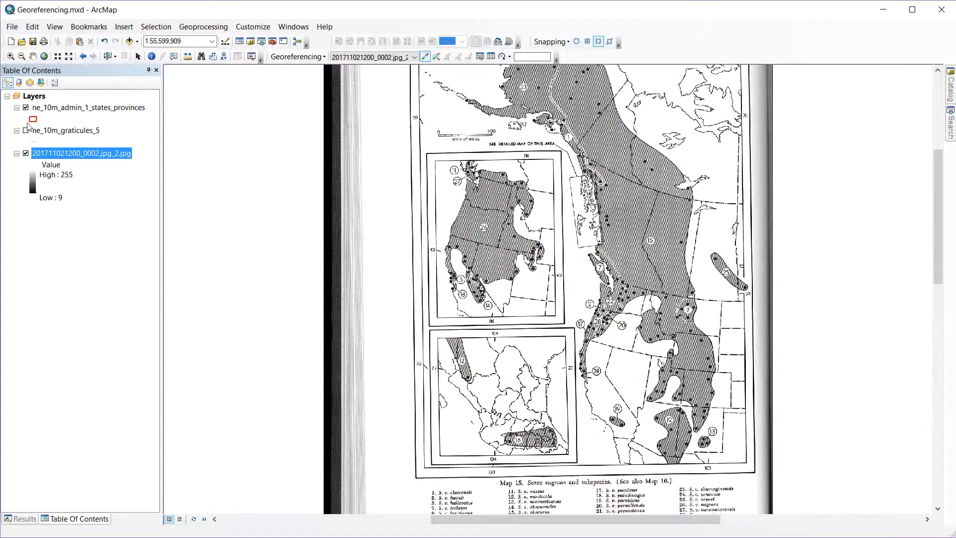
pyautogui.click(26, 107)
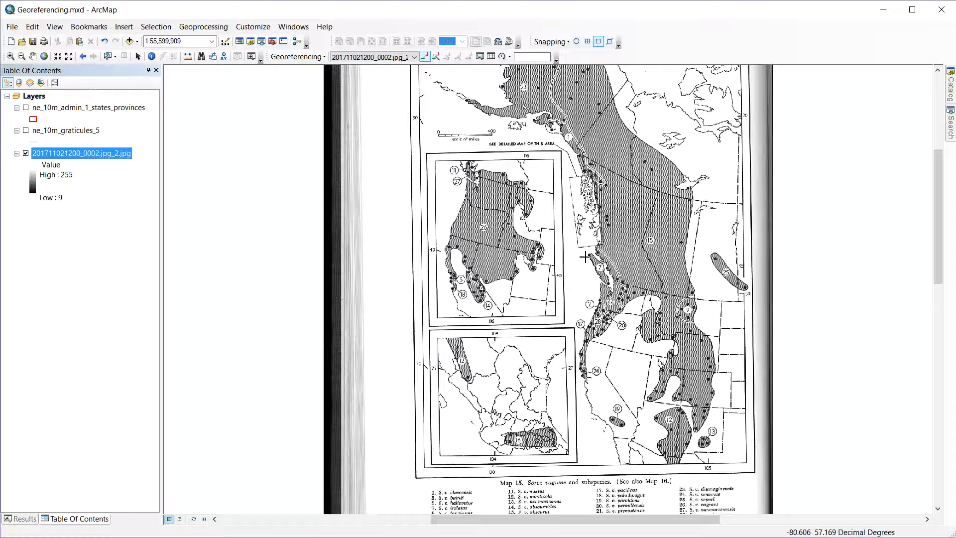
pyautogui.click(25, 130)
pyautogui.click(25, 108)
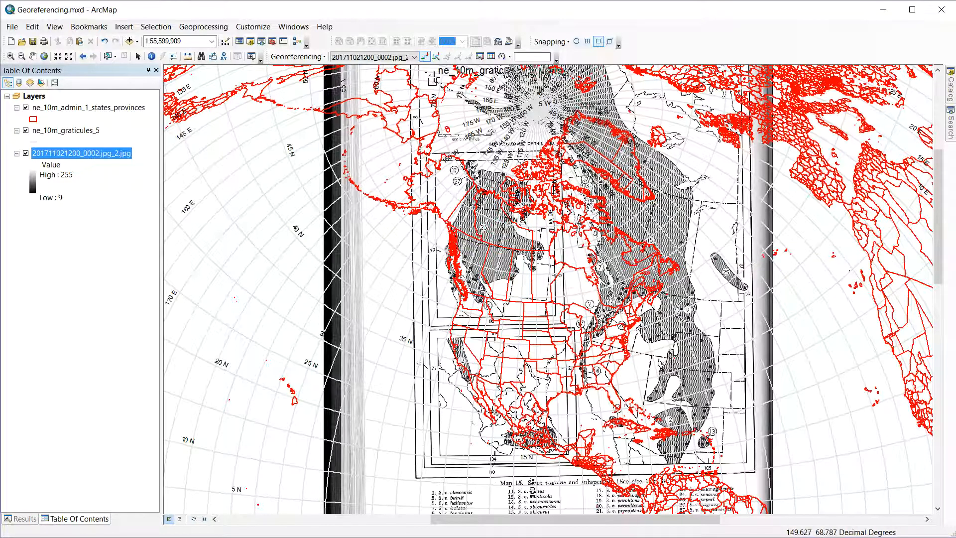
# - Add the first control point, linking the north end of the scan's Alberta–Saskatchewan border at 60° N to the matching states_provinces vertex
pyautogui.click(425, 57)
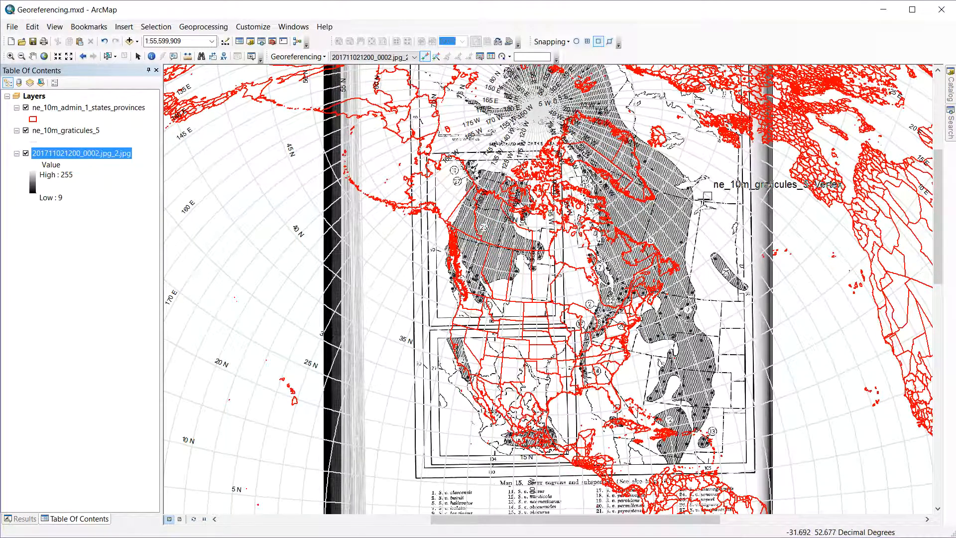
pyautogui.click(11, 57)
pyautogui.moveTo(496, 149); pyautogui.dragTo(713, 337)
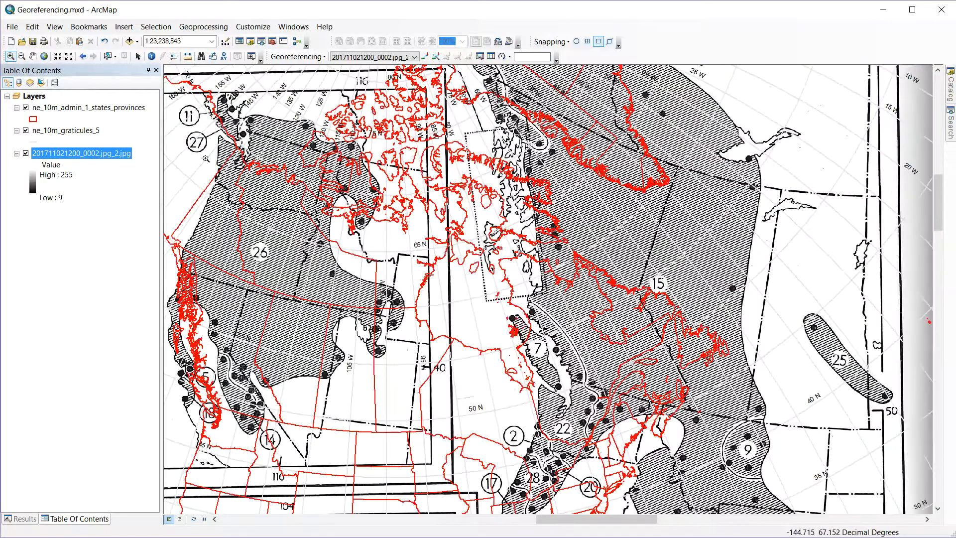
pyautogui.click(424, 57)
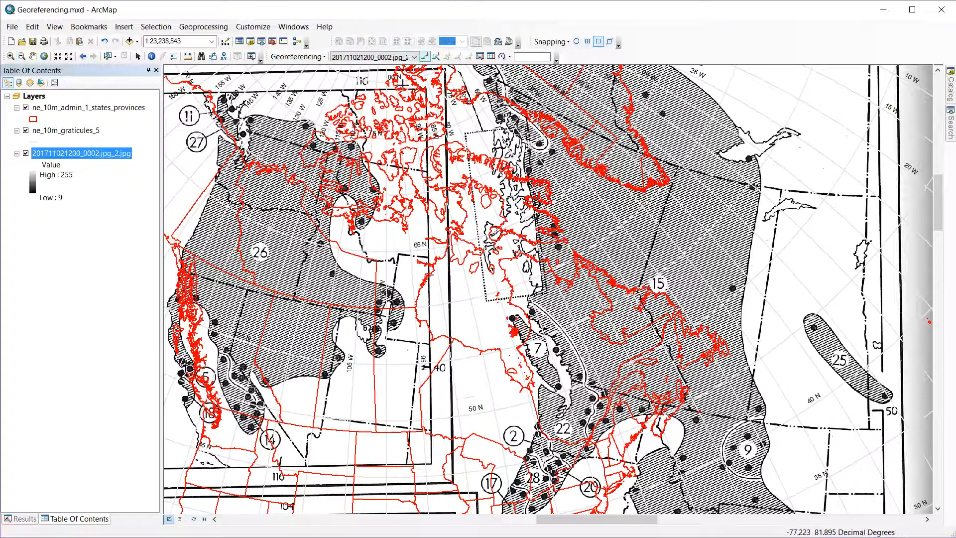
pyautogui.click(780, 188)
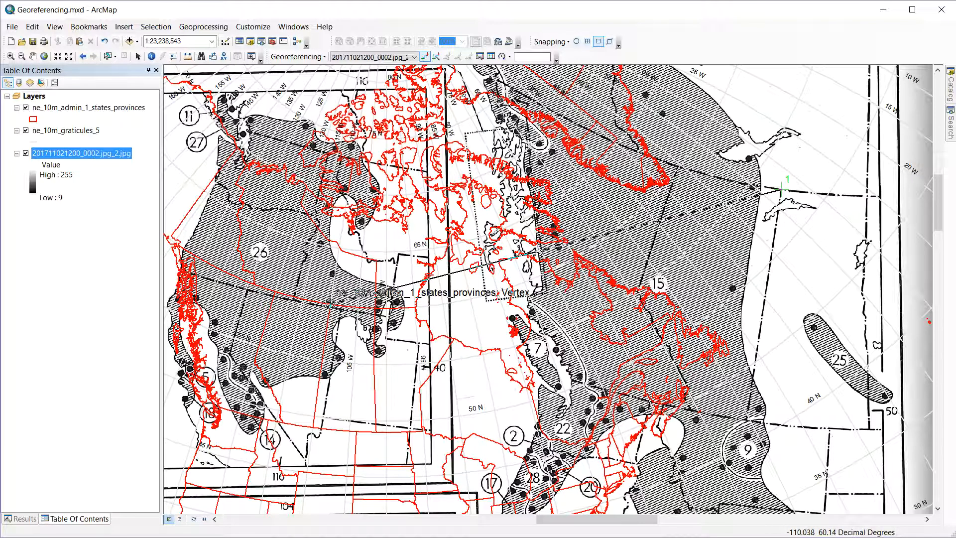
pyautogui.click(330, 302)
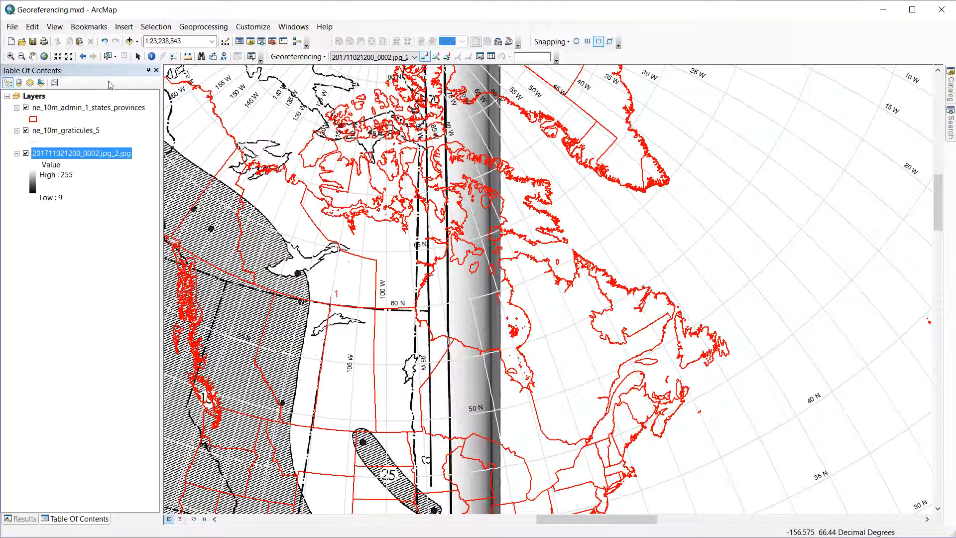
# - Add a second control point, linking the scan's California–Mexico border at the Pacific coast to the matching states_provinces vertex
pyautogui.click(83, 56)
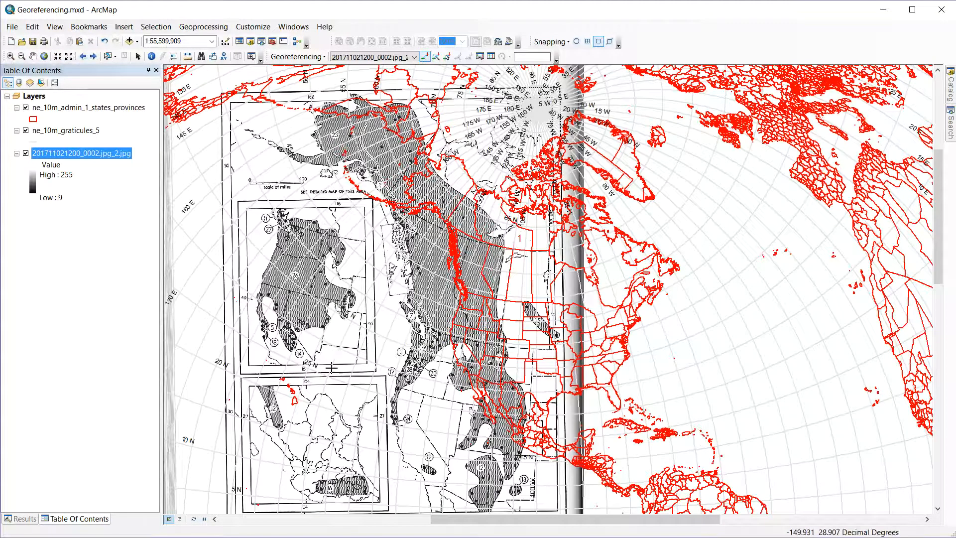
pyautogui.click(513, 248)
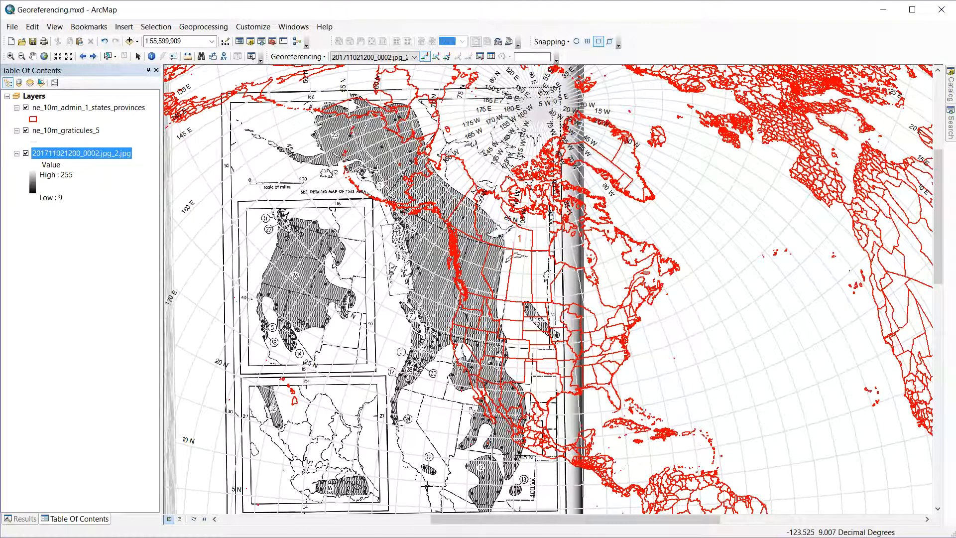
pyautogui.click(10, 56)
pyautogui.moveTo(398, 359); pyautogui.dragTo(482, 497)
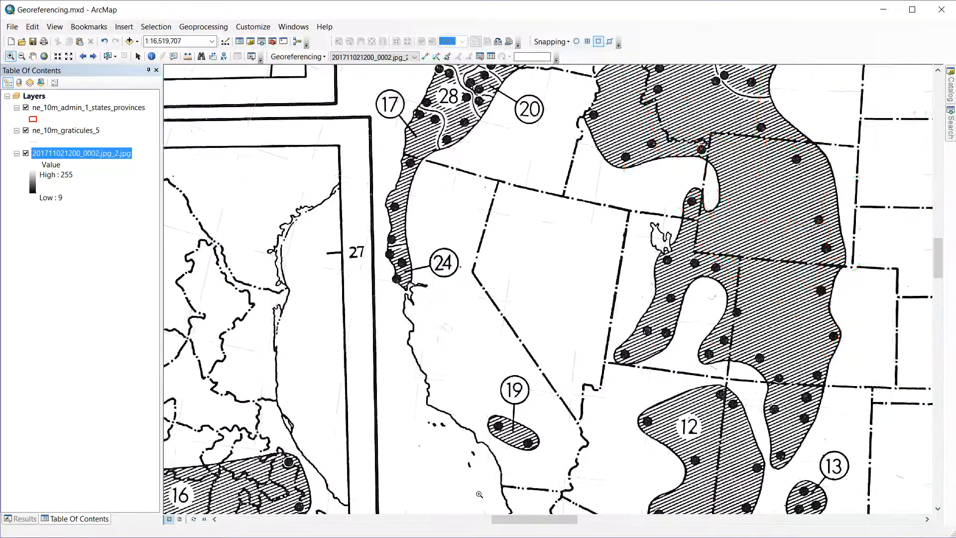
pyautogui.click(426, 56)
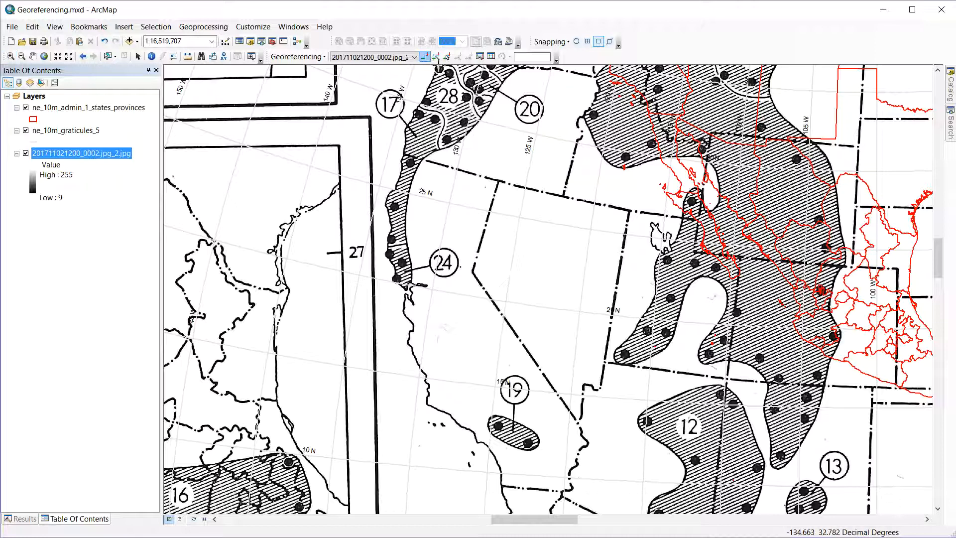
pyautogui.click(502, 484)
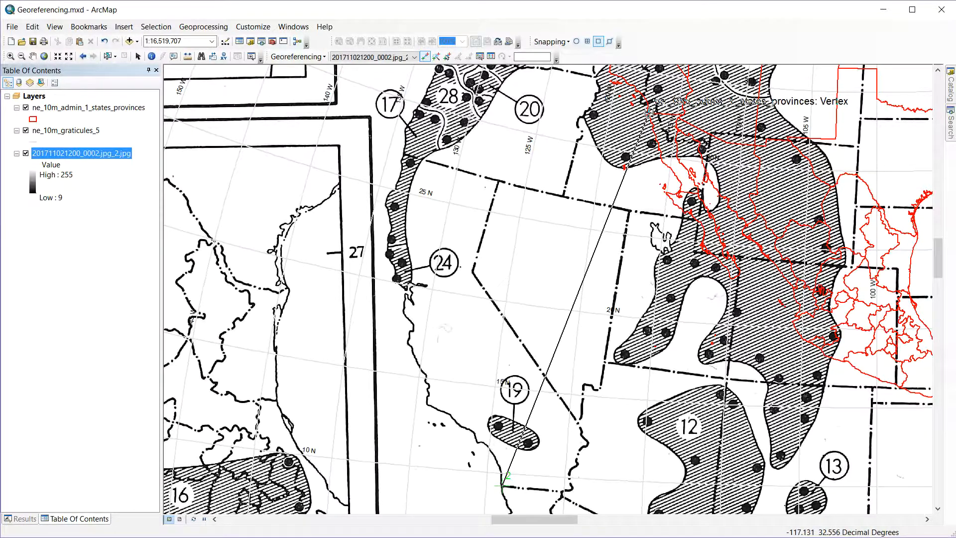
pyautogui.click(648, 112)
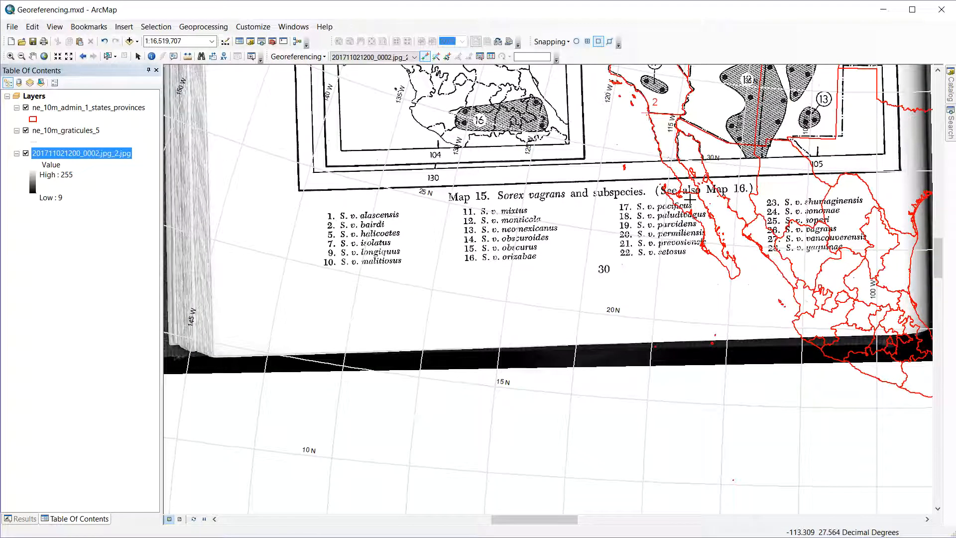
# - Add a third control point, linking the scan's southeast corner of New Mexico to the matching states_provinces vertex
pyautogui.click(83, 56)
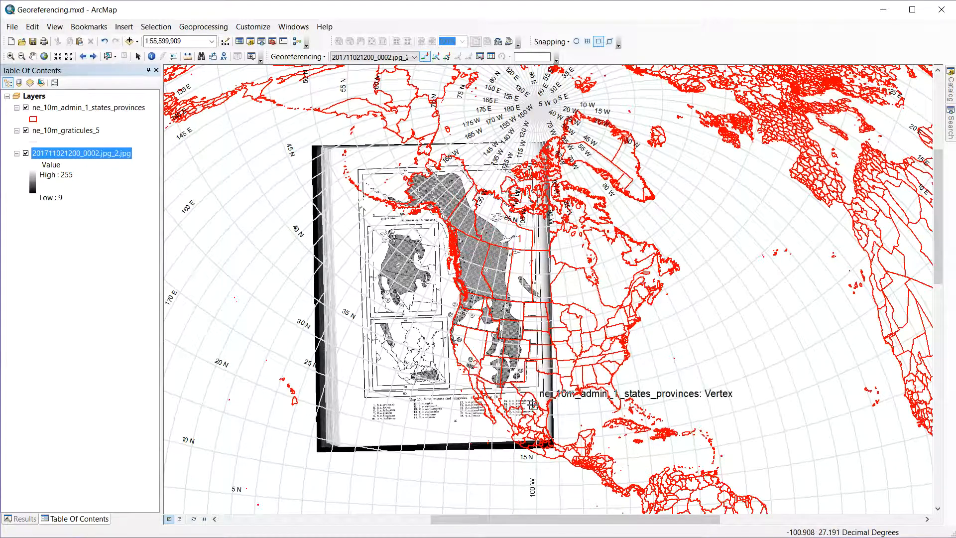
pyautogui.click(10, 56)
pyautogui.moveTo(411, 207); pyautogui.dragTo(591, 428)
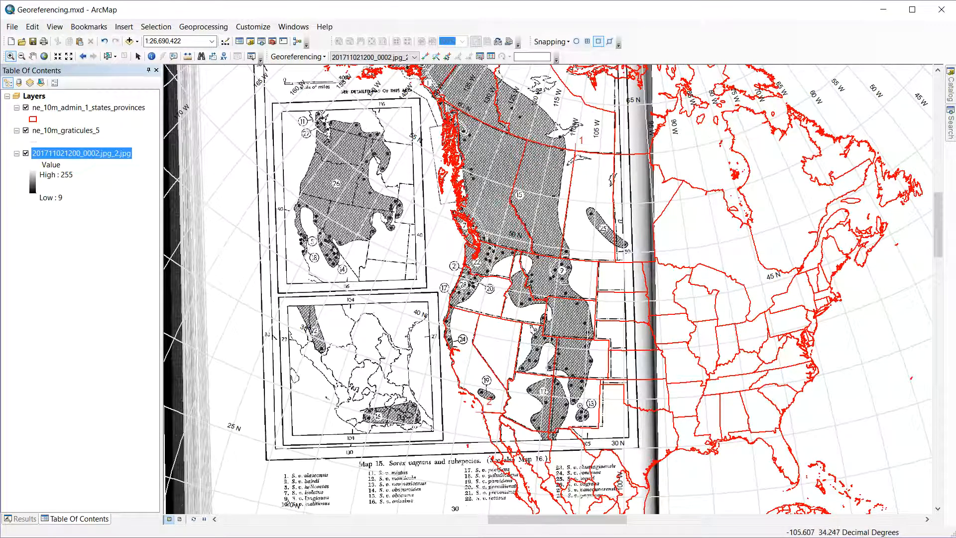
pyautogui.moveTo(580, 406); pyautogui.dragTo(632, 449)
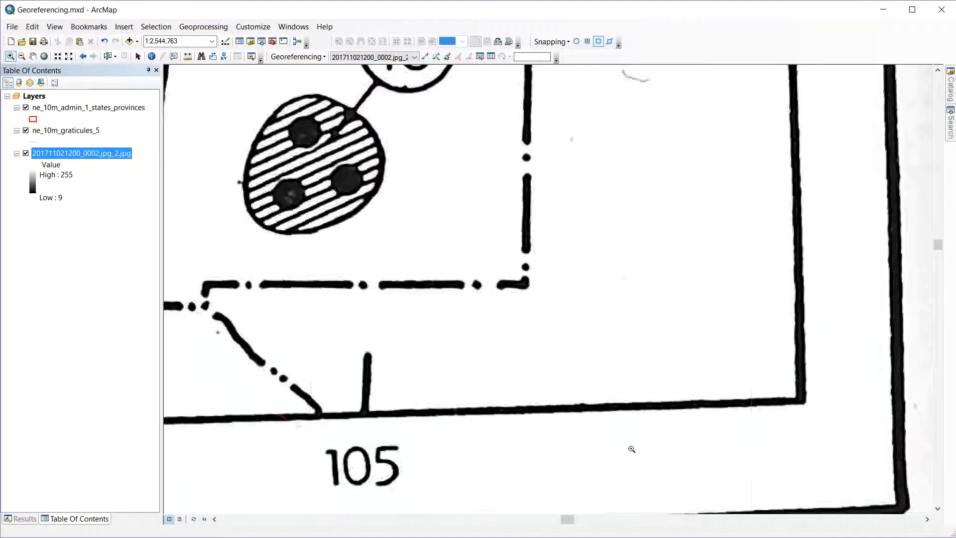
pyautogui.click(424, 56)
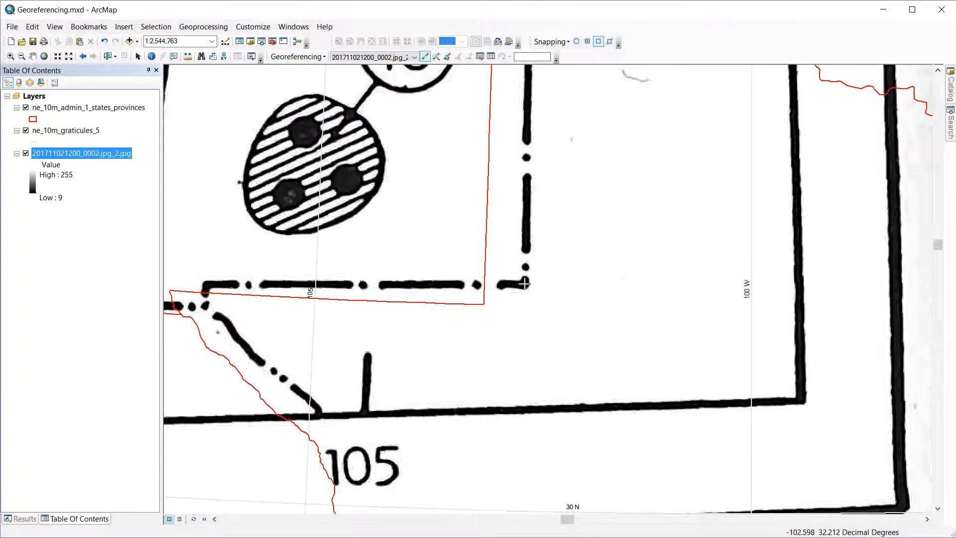
pyautogui.click(525, 283)
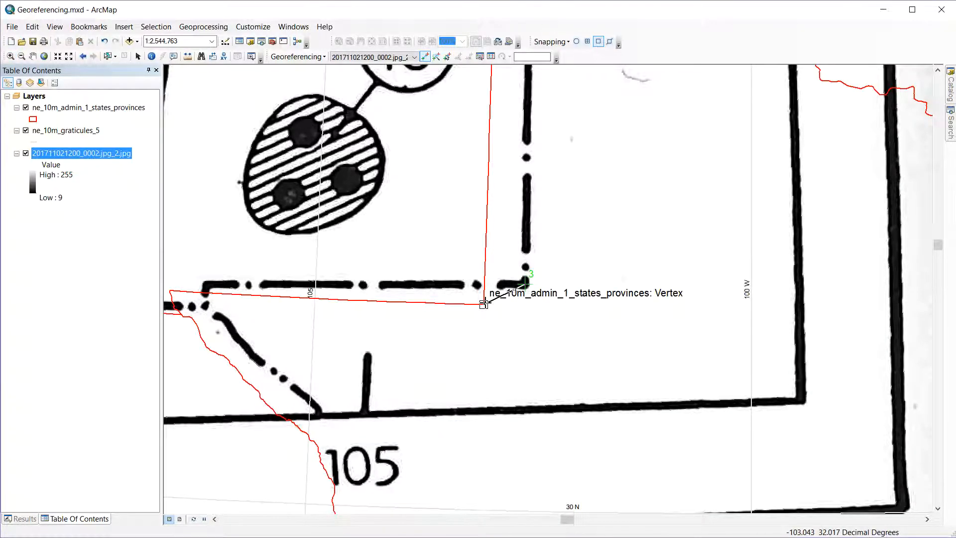
pyautogui.click(484, 304)
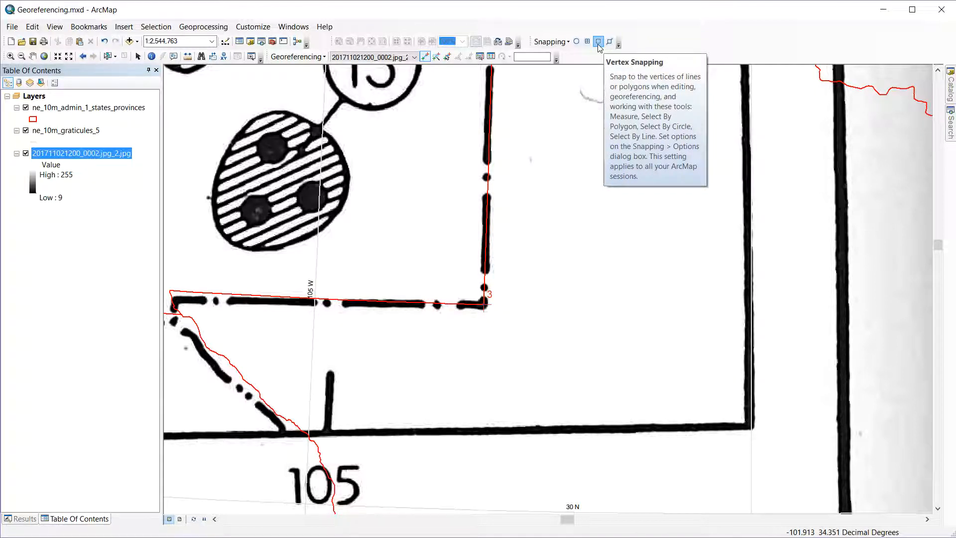
# - Add a fourth control point, linking the scan's US–Canada border at the Pacific coast near 49° N to the matching states_provinces vertex
pyautogui.click(82, 56)
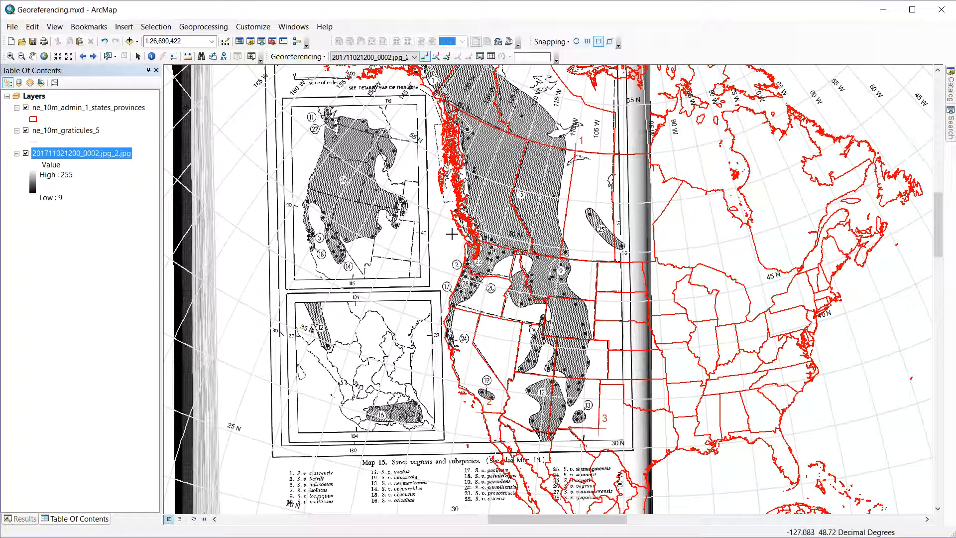
pyautogui.click(10, 55)
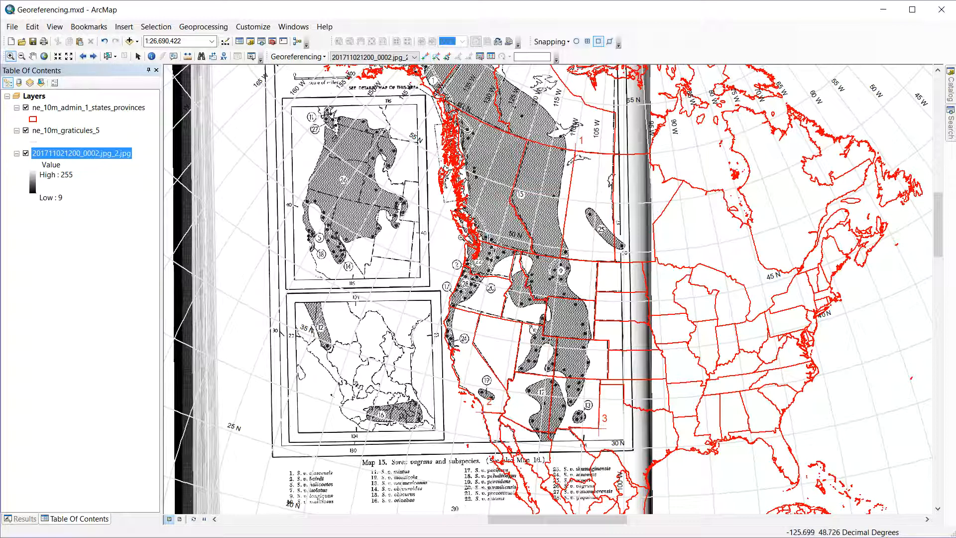
pyautogui.moveTo(451, 225); pyautogui.dragTo(502, 264)
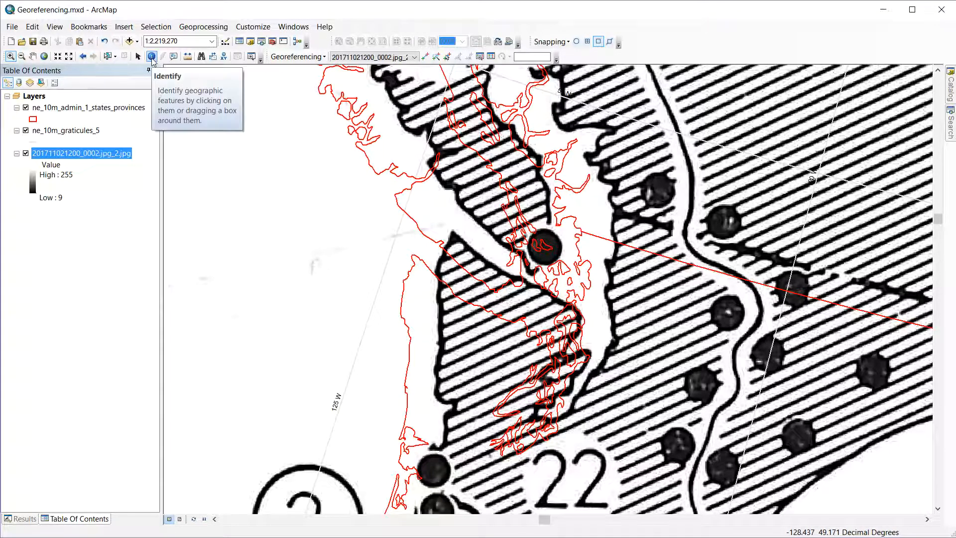
pyautogui.click(425, 56)
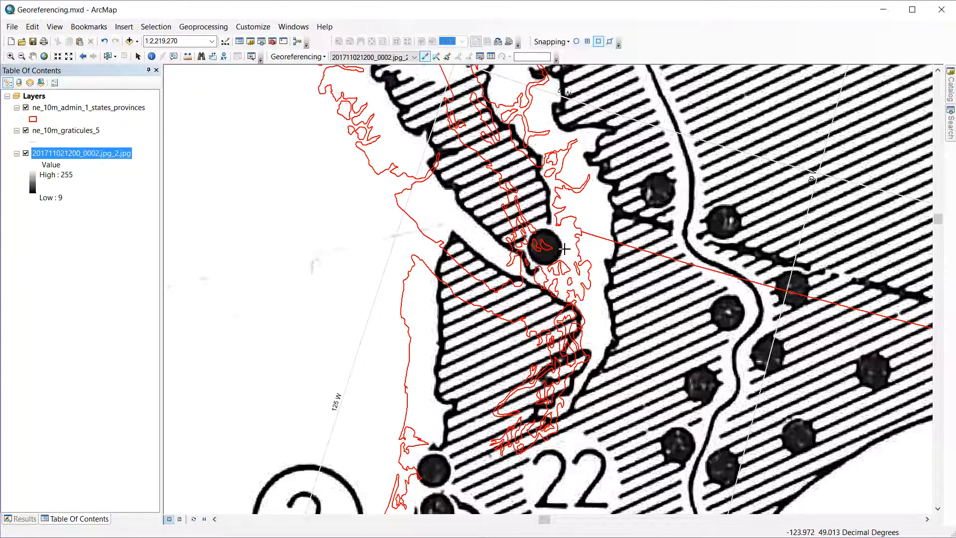
pyautogui.click(619, 214)
pyautogui.click(581, 231)
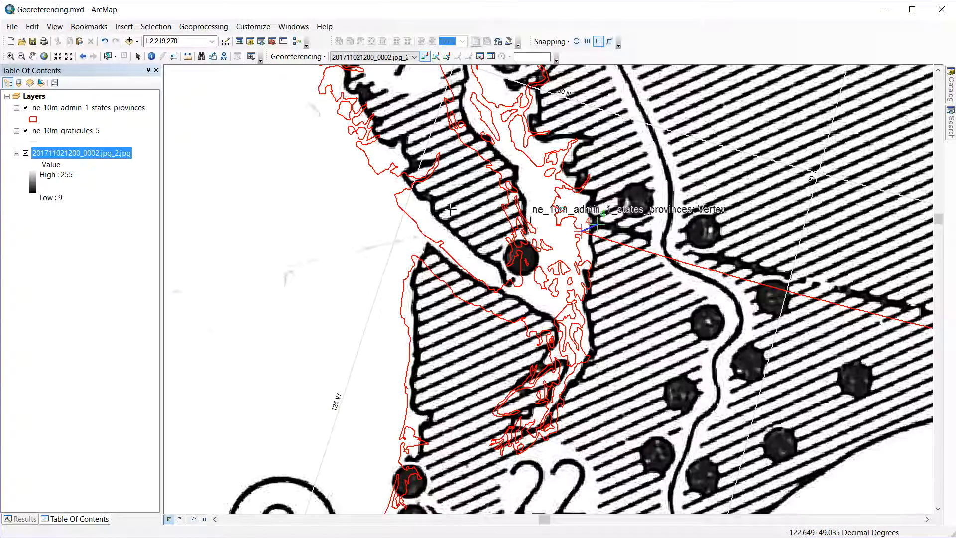
# - Add a fifth control point, linking the scan's Oregon–California–Nevada border junction to the matching states_provinces vertex
pyautogui.click(83, 56)
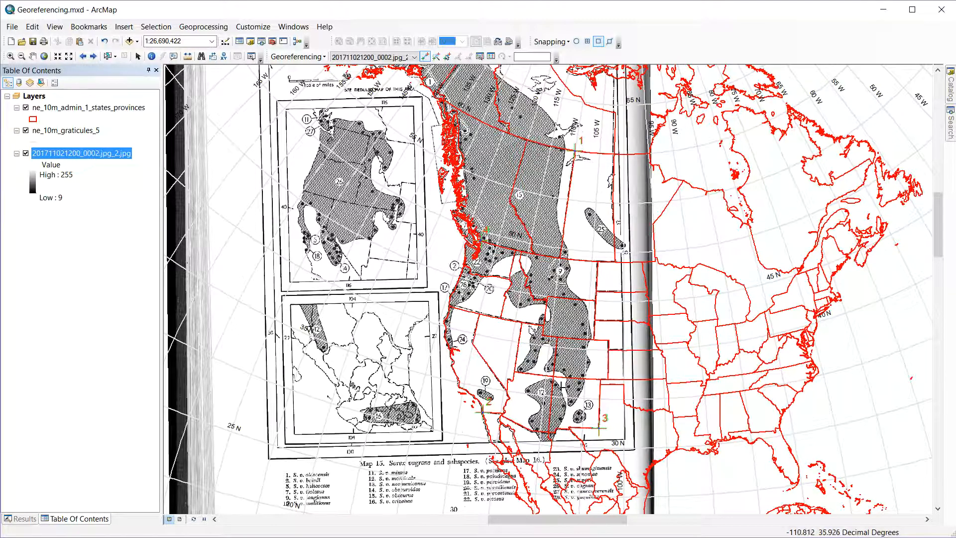
pyautogui.click(10, 55)
pyautogui.moveTo(463, 307); pyautogui.dragTo(511, 330)
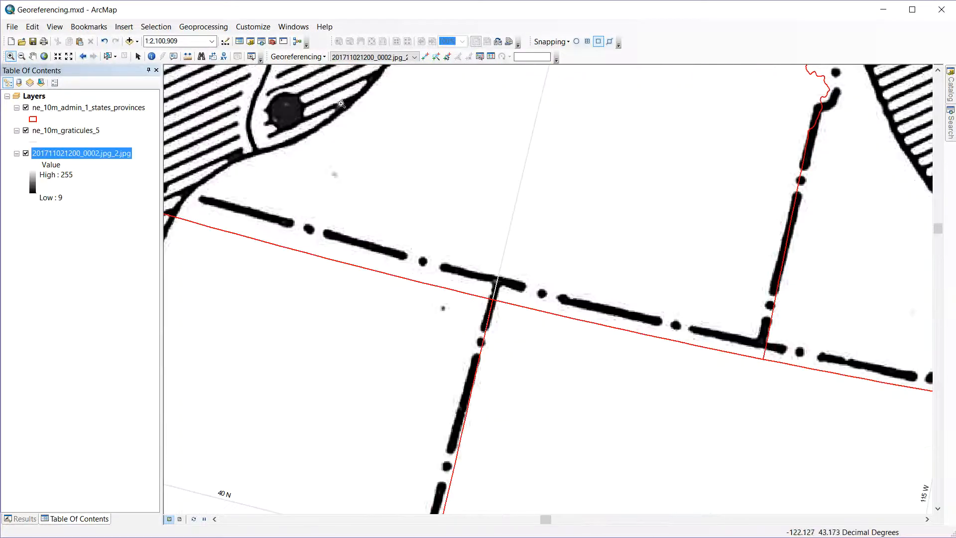
pyautogui.click(424, 57)
pyautogui.click(497, 281)
pyautogui.click(492, 299)
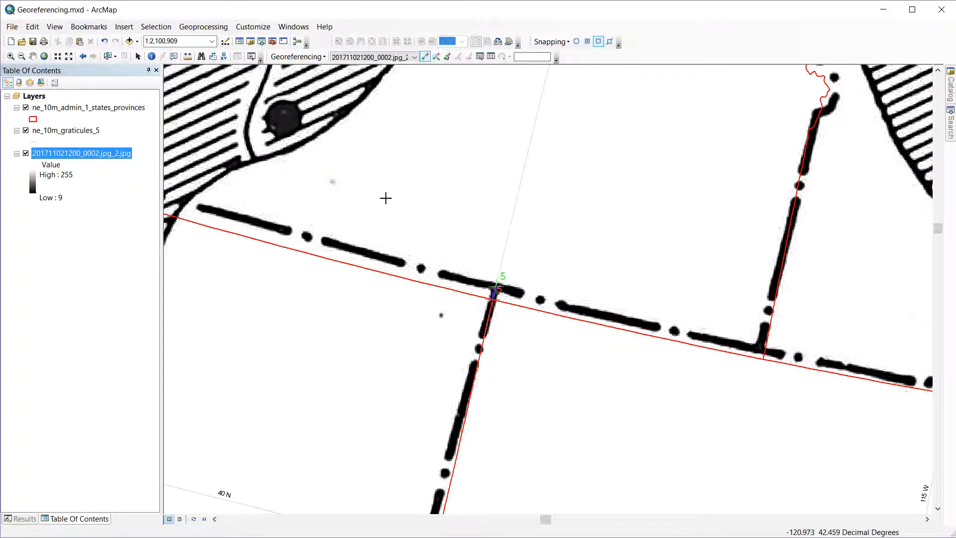
# - Review the link table's control points, residuals, transformation options and total RMS error over the full map extent, and close the table
pyautogui.click(83, 57)
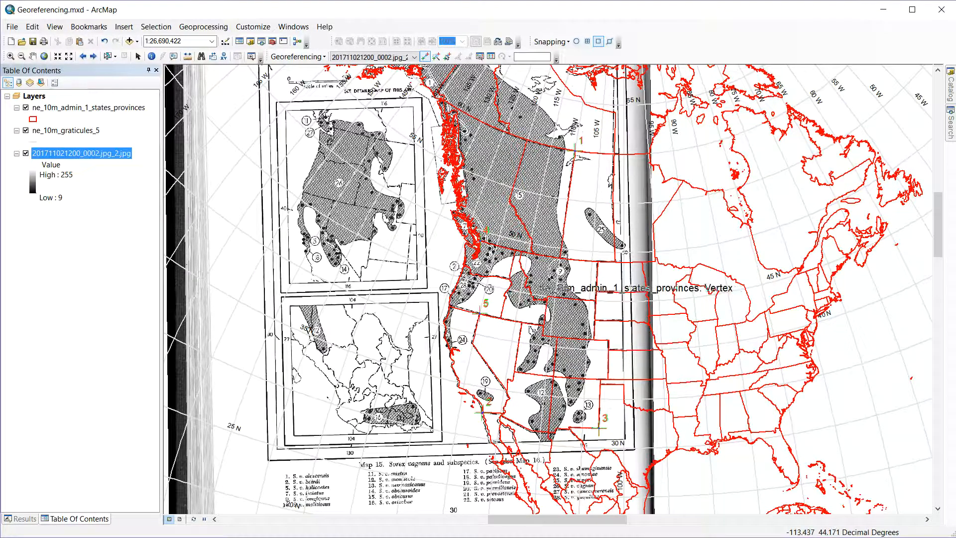
pyautogui.click(491, 57)
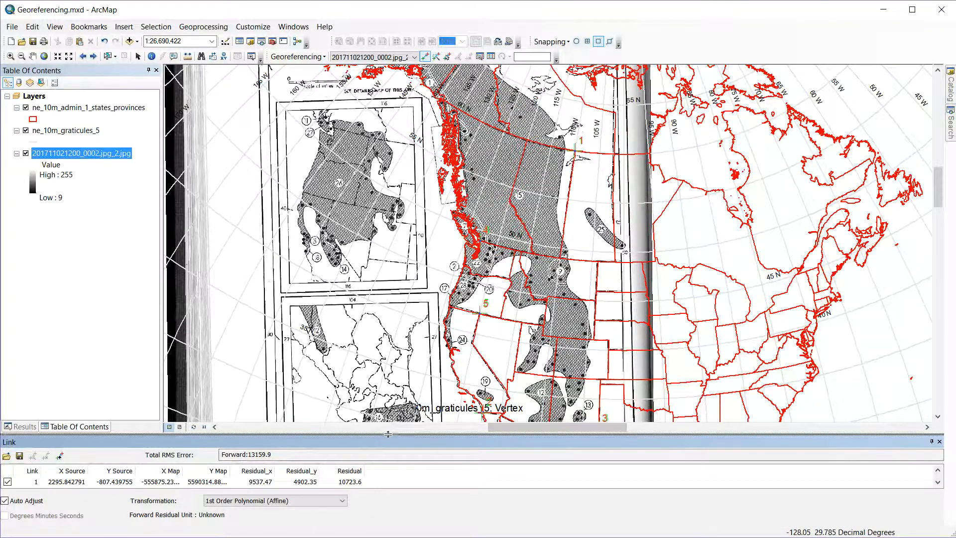
pyautogui.moveTo(384, 434); pyautogui.dragTo(385, 368)
pyautogui.click(81, 415)
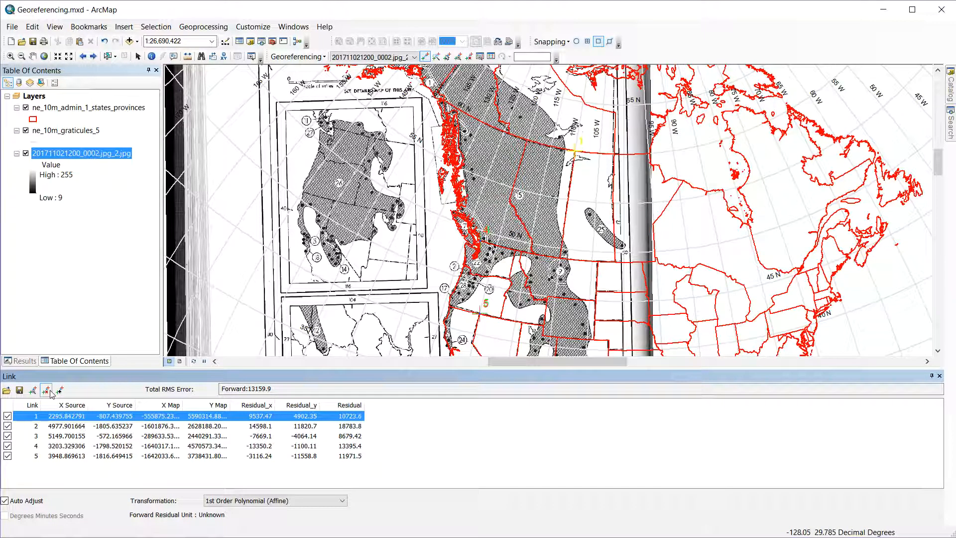
pyautogui.click(342, 503)
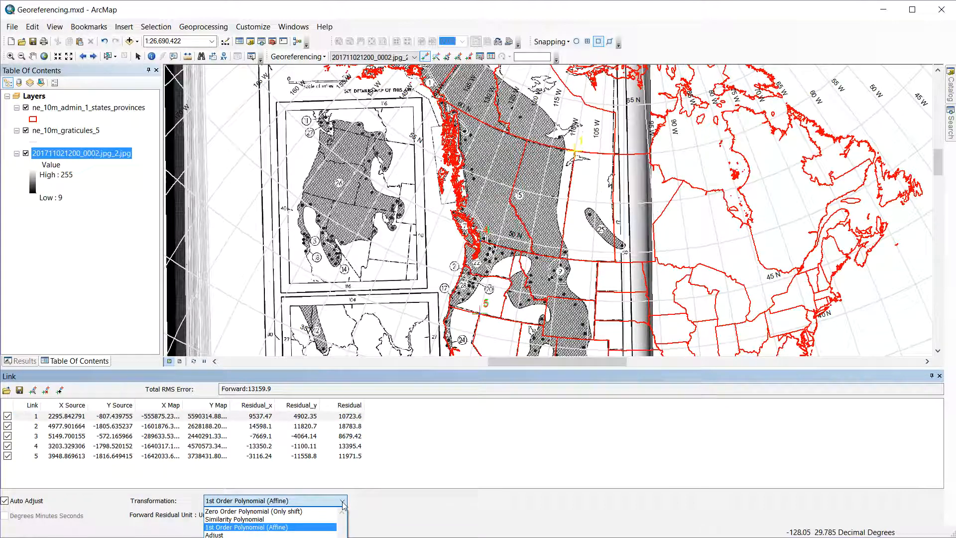
pyautogui.click(342, 503)
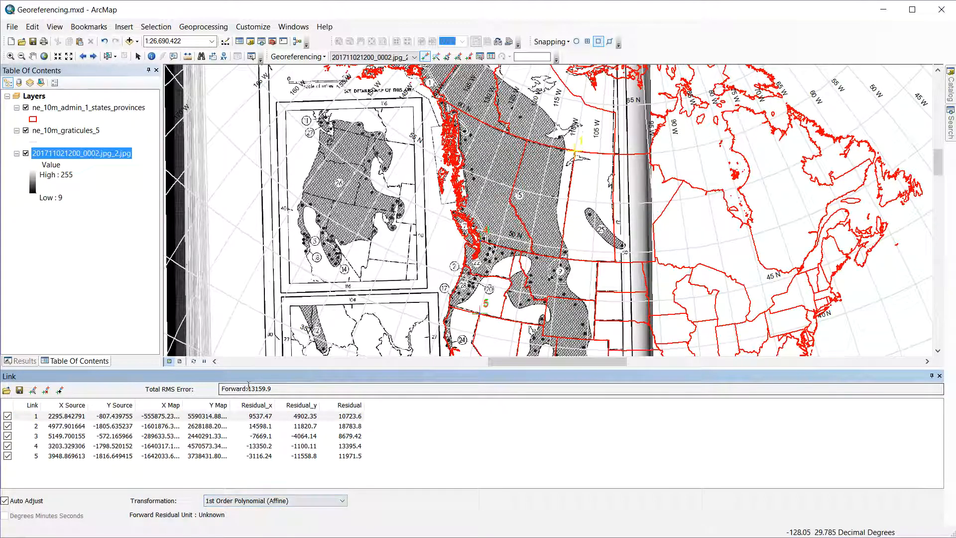
pyautogui.moveTo(249, 389); pyautogui.dragTo(272, 388)
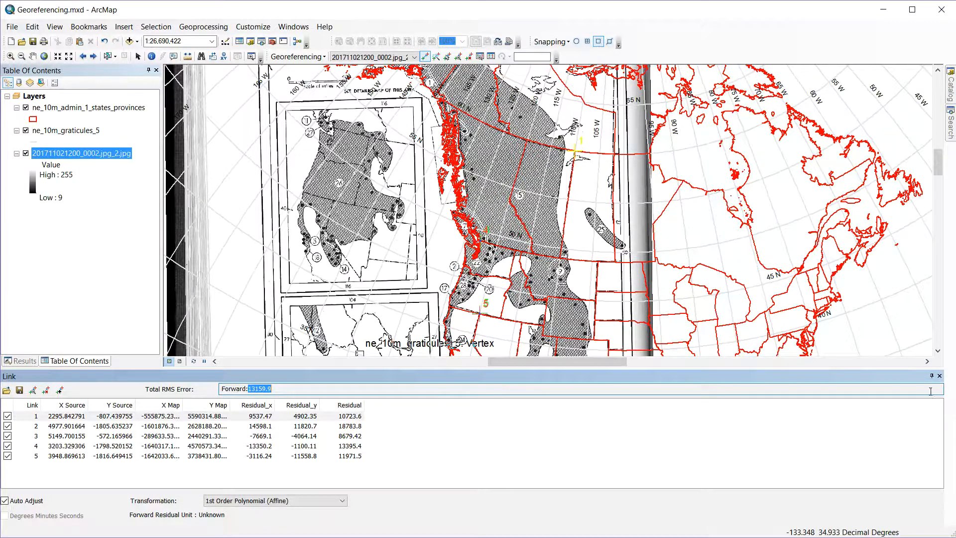
pyautogui.click(939, 376)
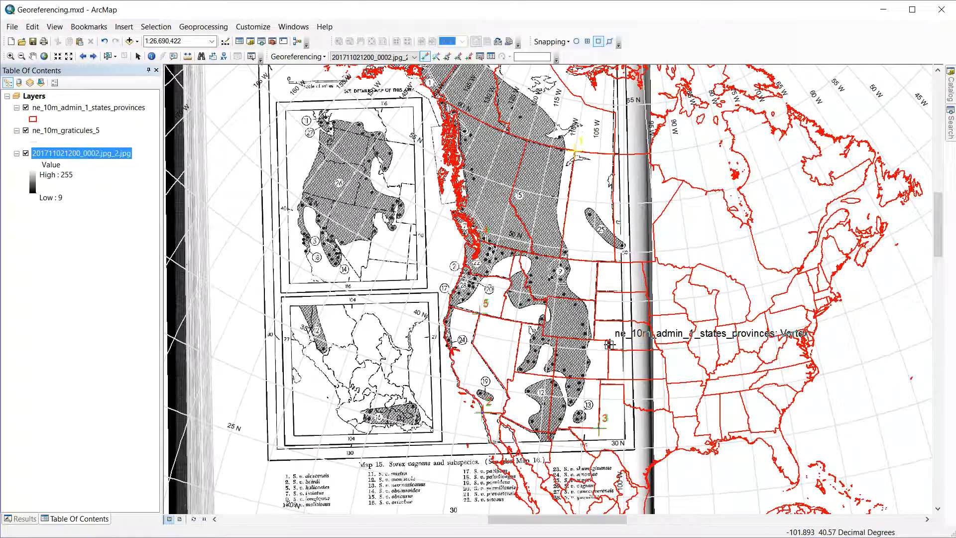
# - Update the scan's georeferencing and check its .jgwx world file in the Lab 7 - Editing folder in File Explorer
pyautogui.click(305, 58)
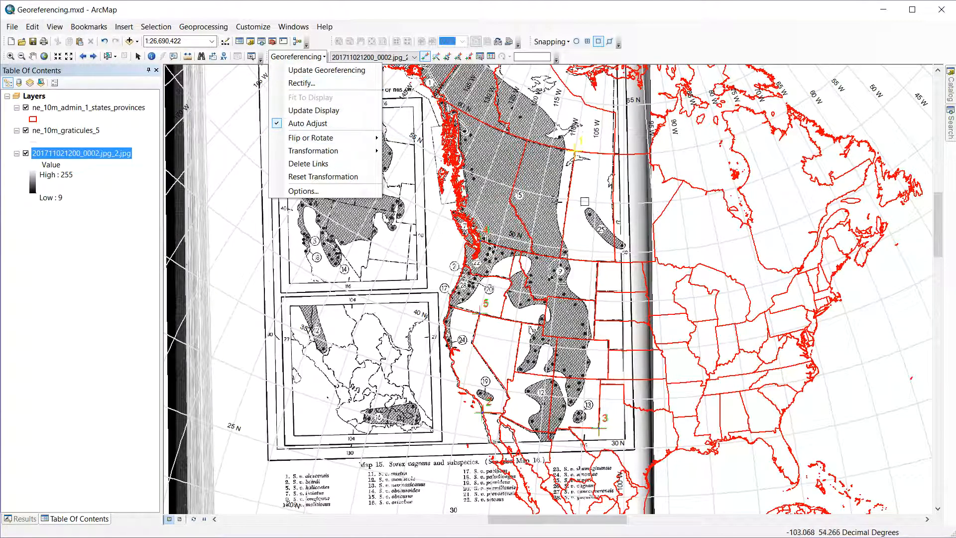
pyautogui.click(309, 73)
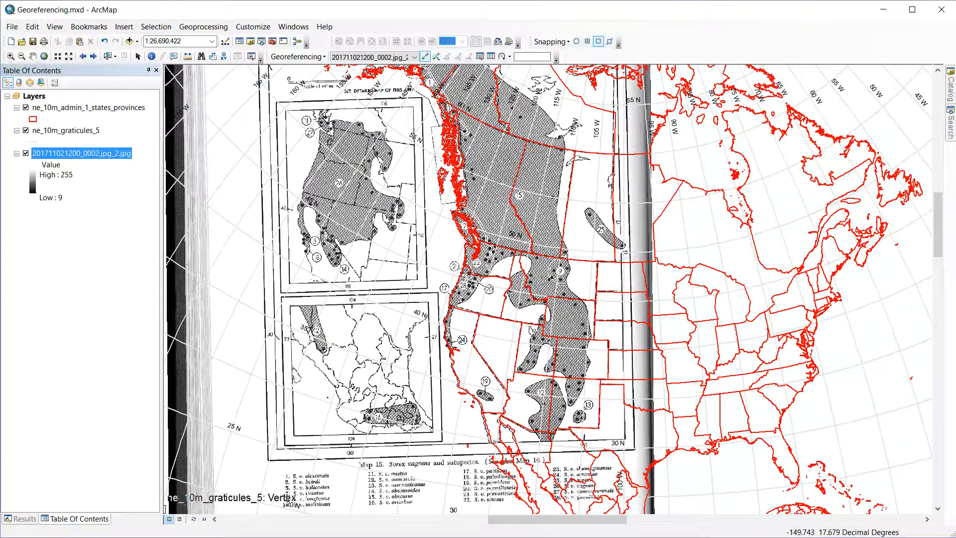
pyautogui.hotkey('alt', 'Tab')
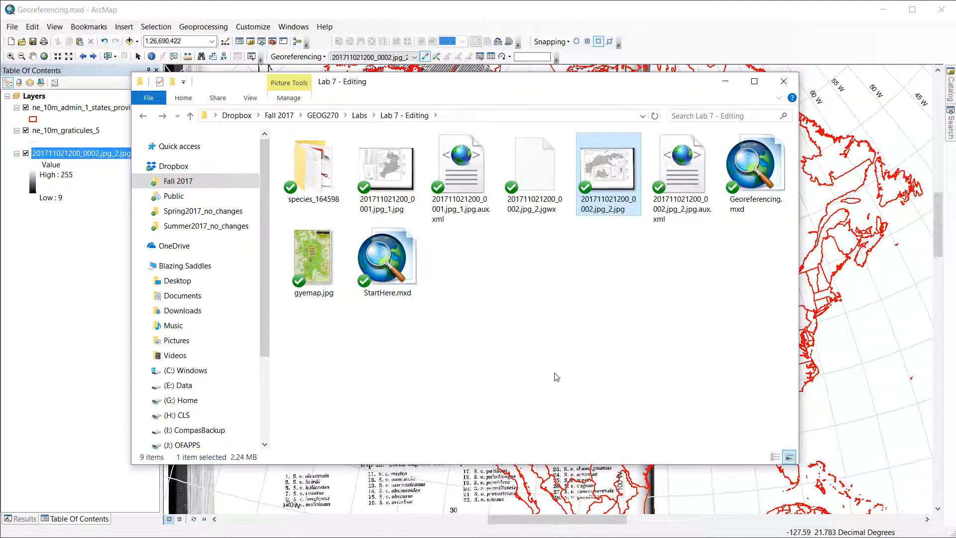
pyautogui.moveTo(547, 207)
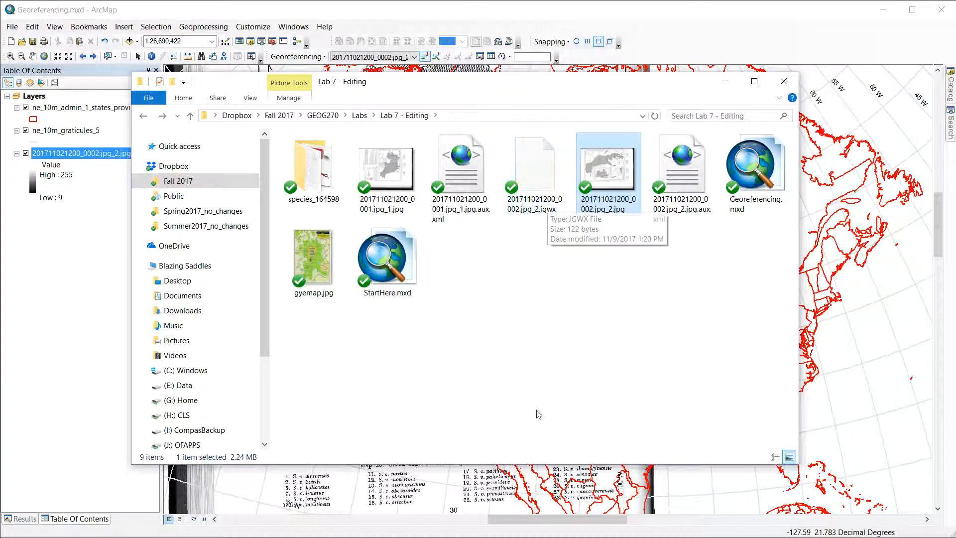
pyautogui.click(726, 83)
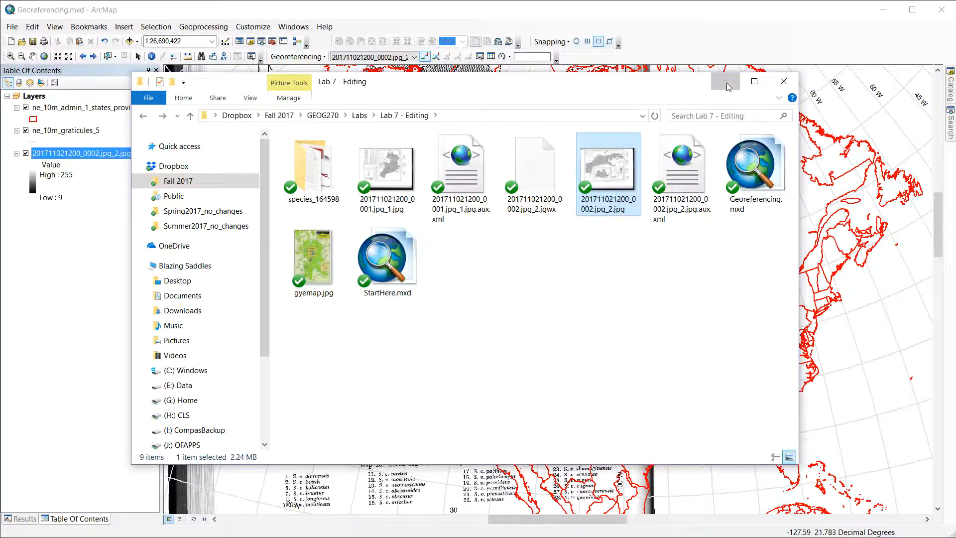